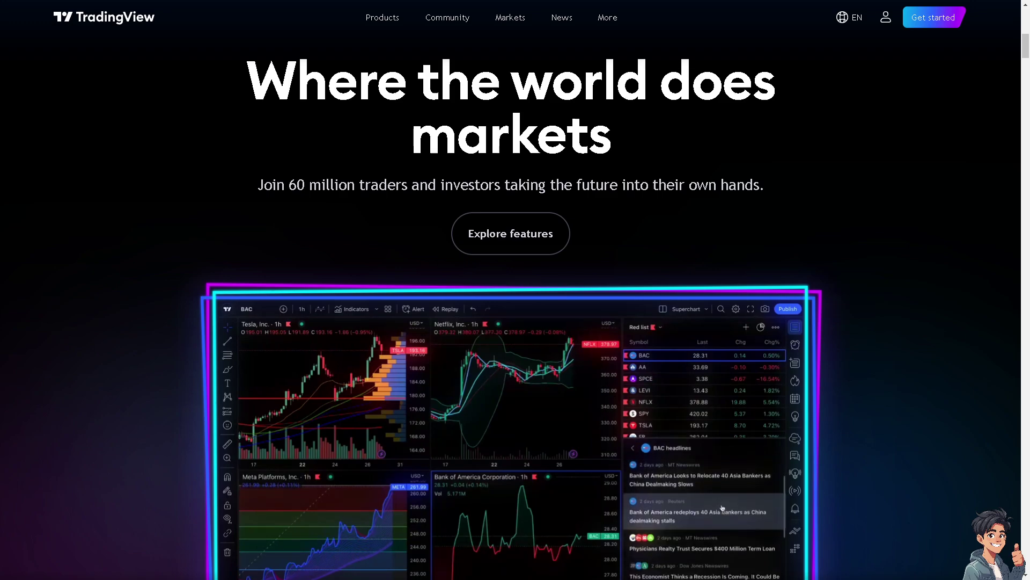
- Open TradingView's sign-up page from the account menu's Get started and the pricing page's Sign up
{"action": "scroll", "coordinate": [515, 290], "scroll_direction": "up", "scroll_amount": 10}
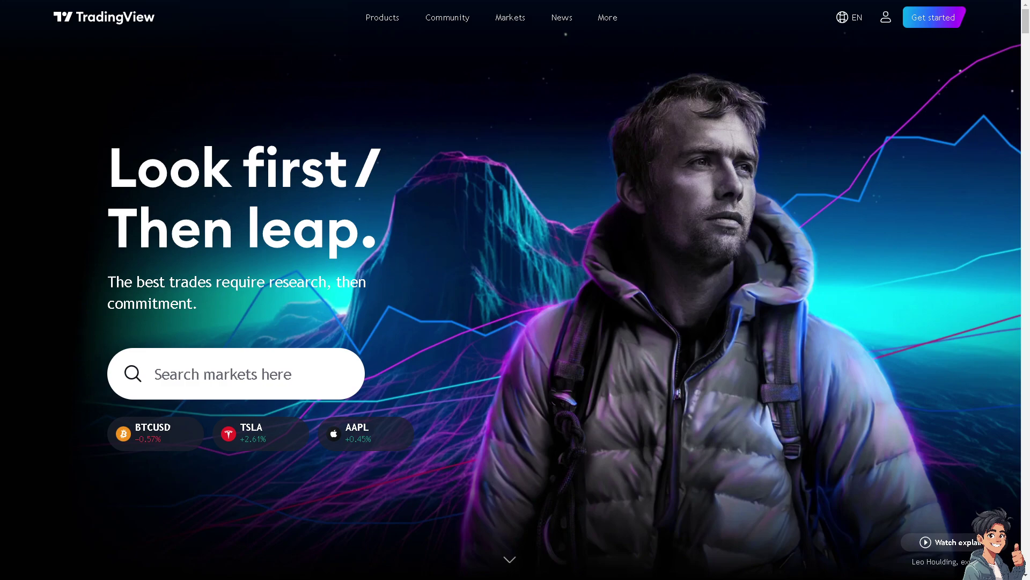
{"action": "left_click", "coordinate": [885, 17]}
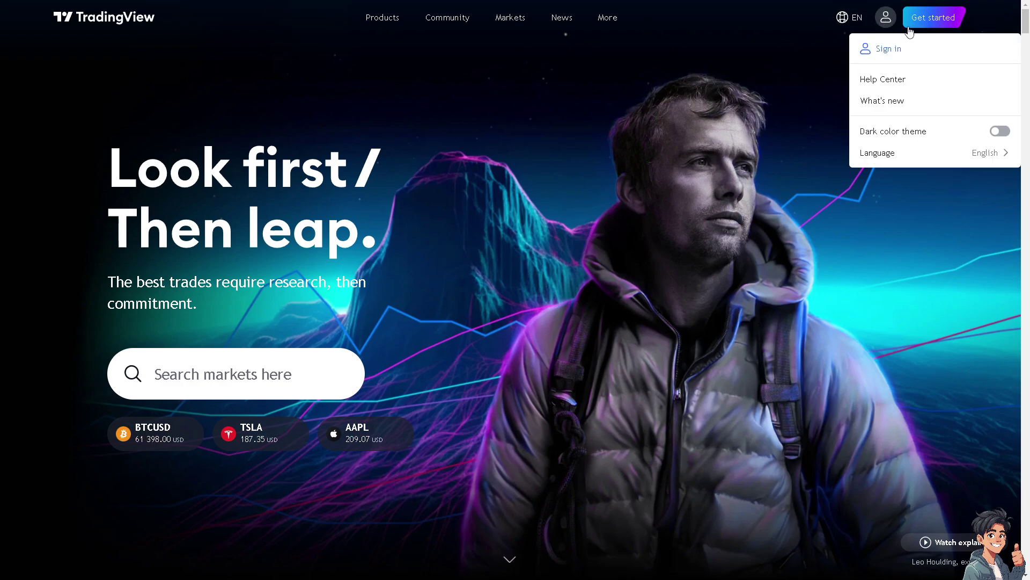
{"action": "left_click", "coordinate": [927, 24]}
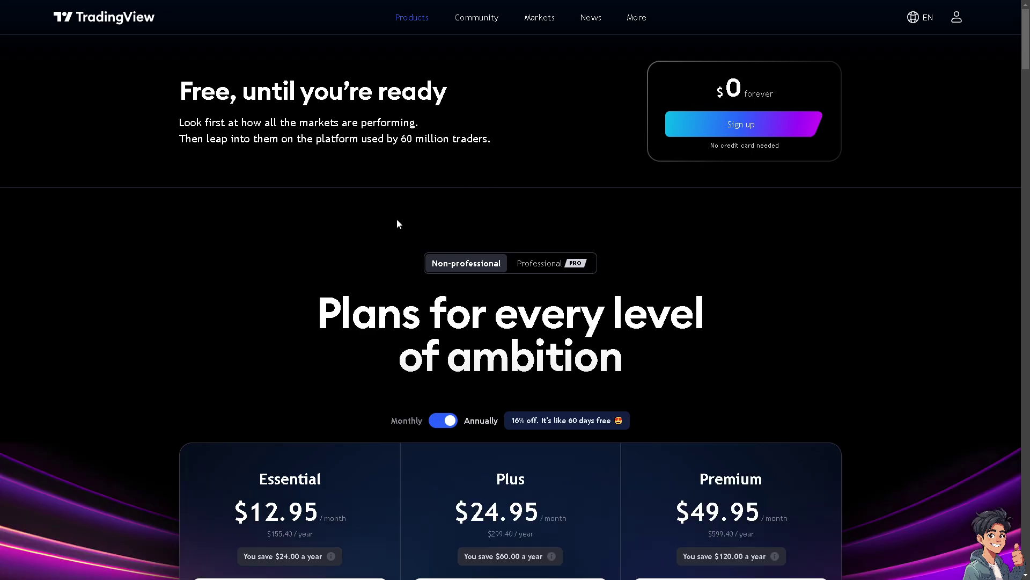
{"action": "left_click", "coordinate": [706, 122]}
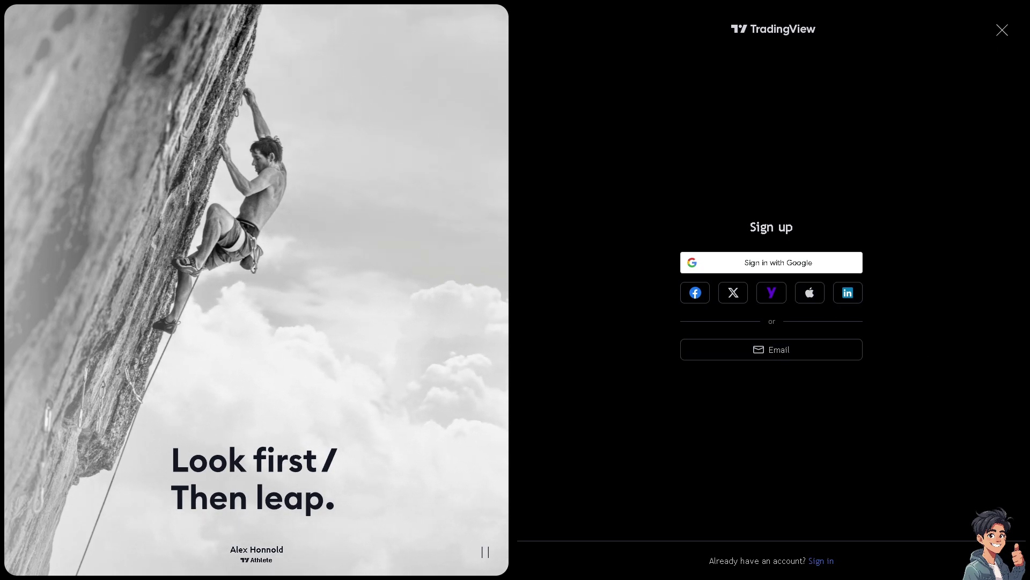
- Dismiss the sign-up overlay and scroll down the home page to the Stock gainers and losers lists
{"action": "key", "text": "Escape"}
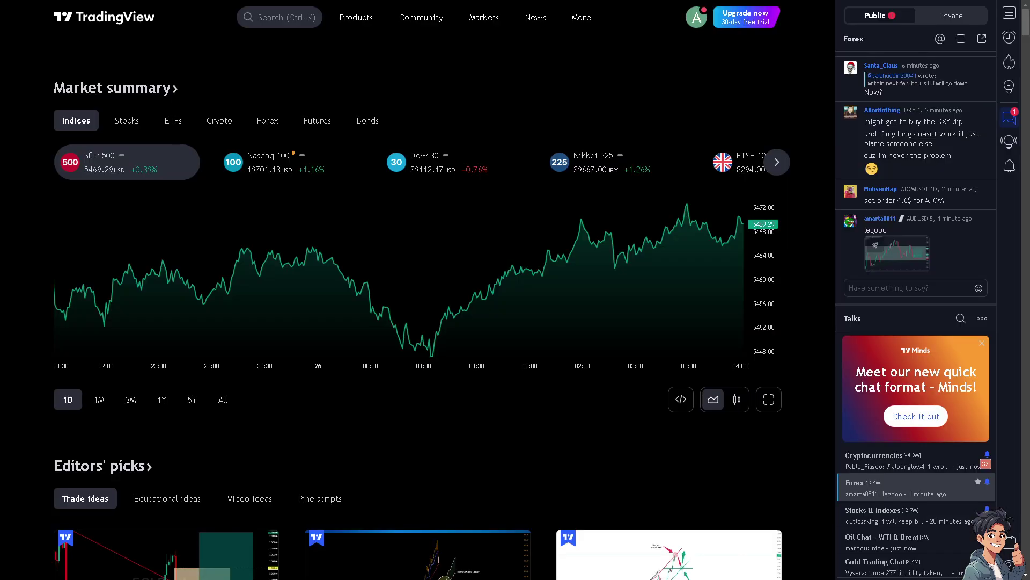
{"action": "scroll", "coordinate": [401, 275], "scroll_direction": "down", "scroll_amount": 2}
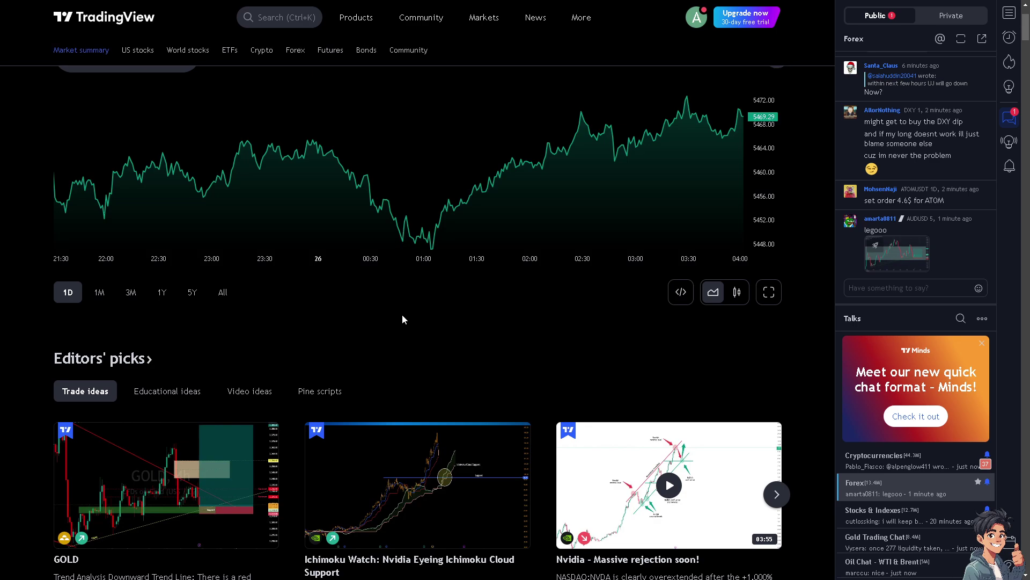
{"action": "scroll", "coordinate": [402, 315], "scroll_direction": "down", "scroll_amount": 3}
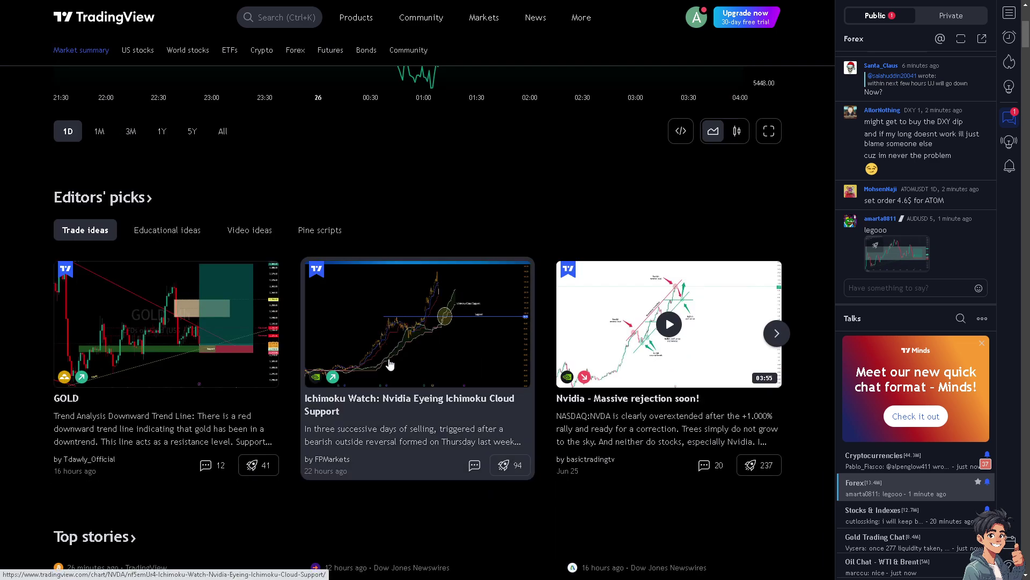
{"action": "scroll", "coordinate": [390, 365], "scroll_direction": "down", "scroll_amount": 2}
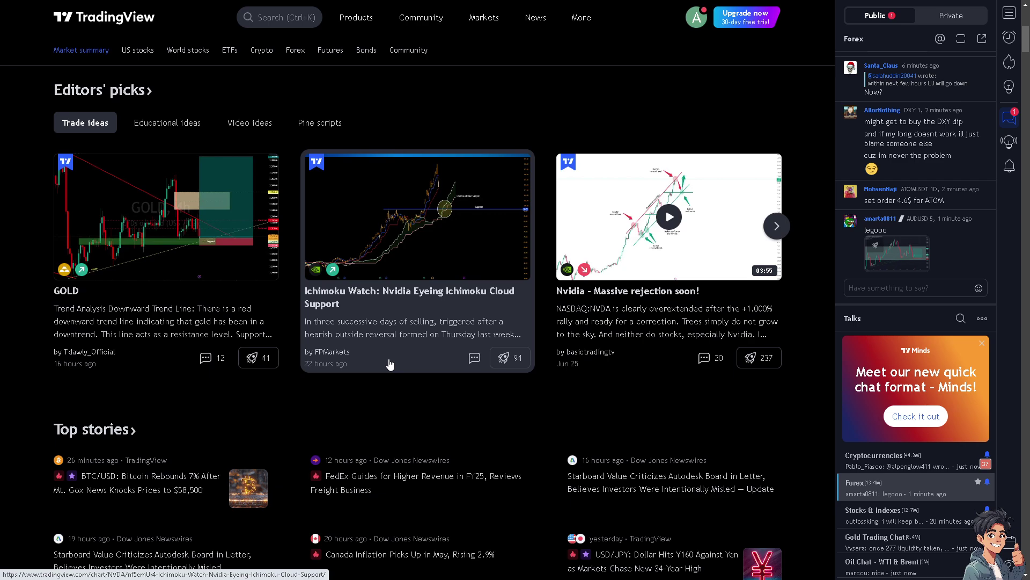
{"action": "scroll", "coordinate": [390, 365], "scroll_direction": "down", "scroll_amount": 1}
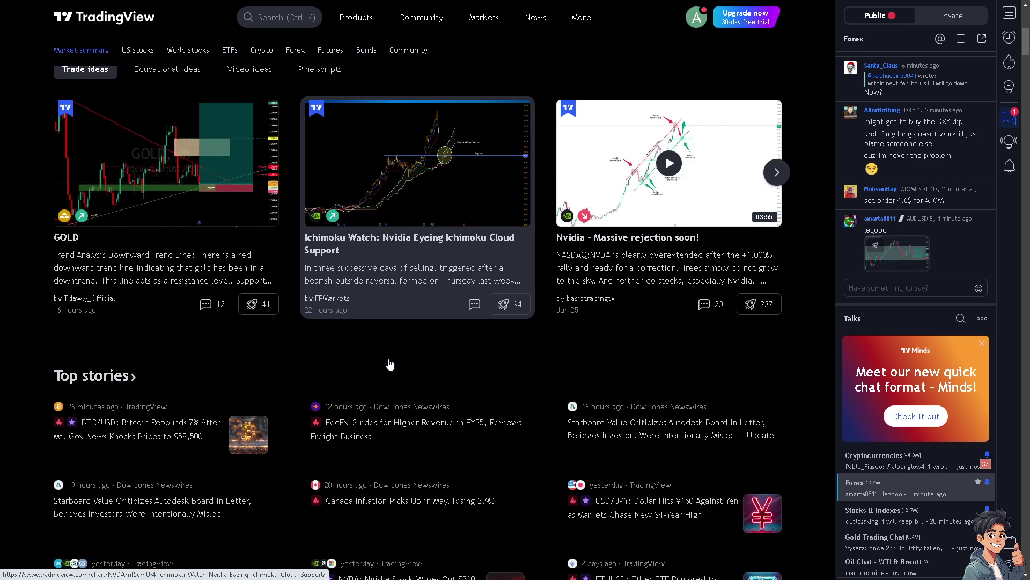
{"action": "scroll", "coordinate": [390, 365], "scroll_direction": "down", "scroll_amount": 3}
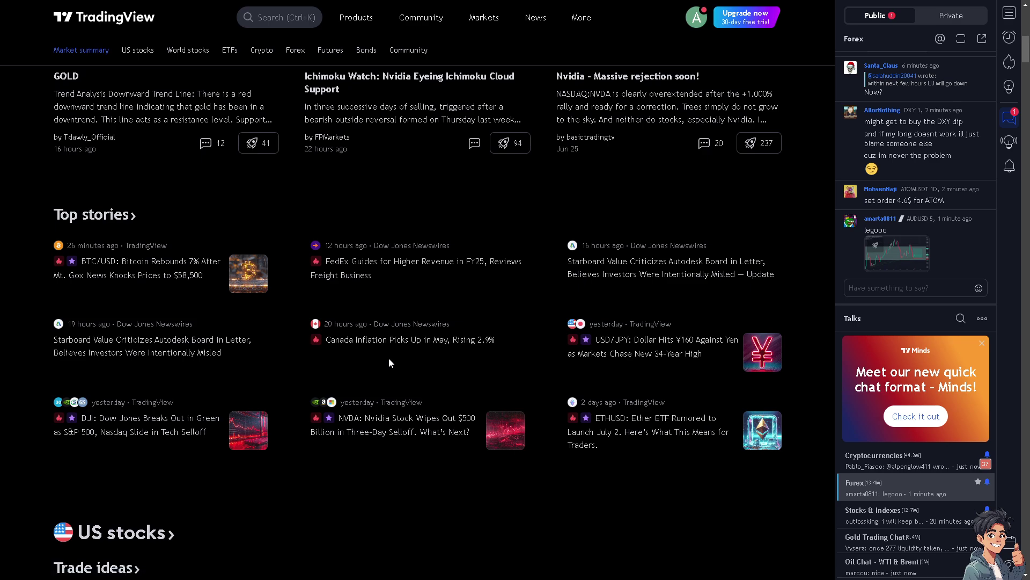
{"action": "scroll", "coordinate": [390, 360], "scroll_direction": "down", "scroll_amount": 2}
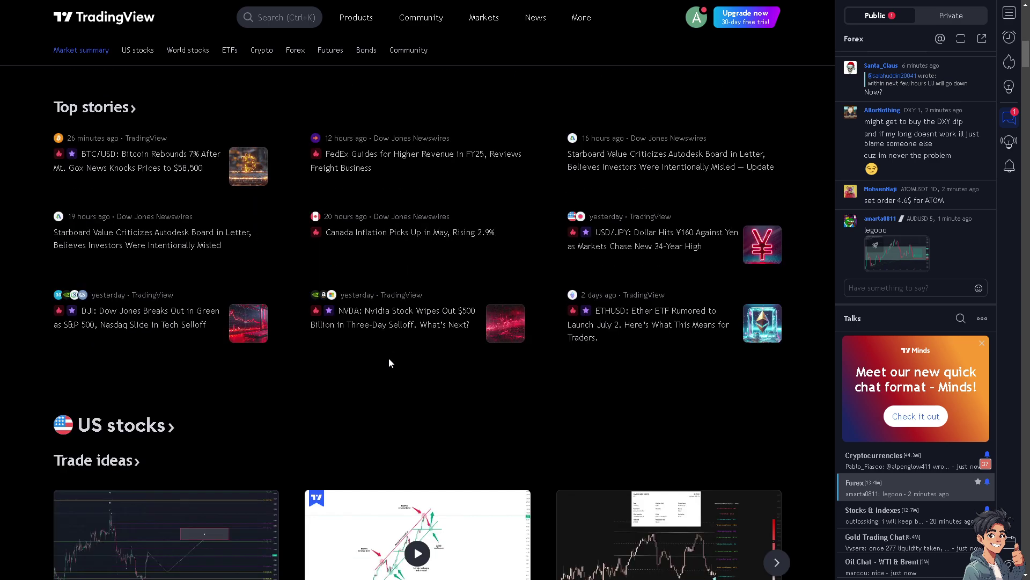
{"action": "scroll", "coordinate": [389, 358], "scroll_direction": "down", "scroll_amount": 4}
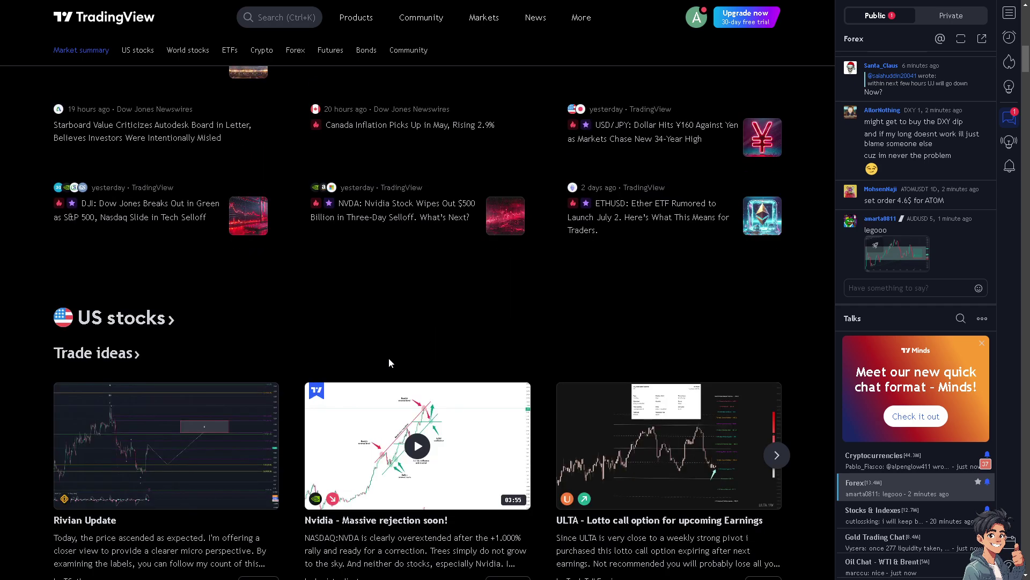
{"action": "scroll", "coordinate": [388, 358], "scroll_direction": "down", "scroll_amount": 2}
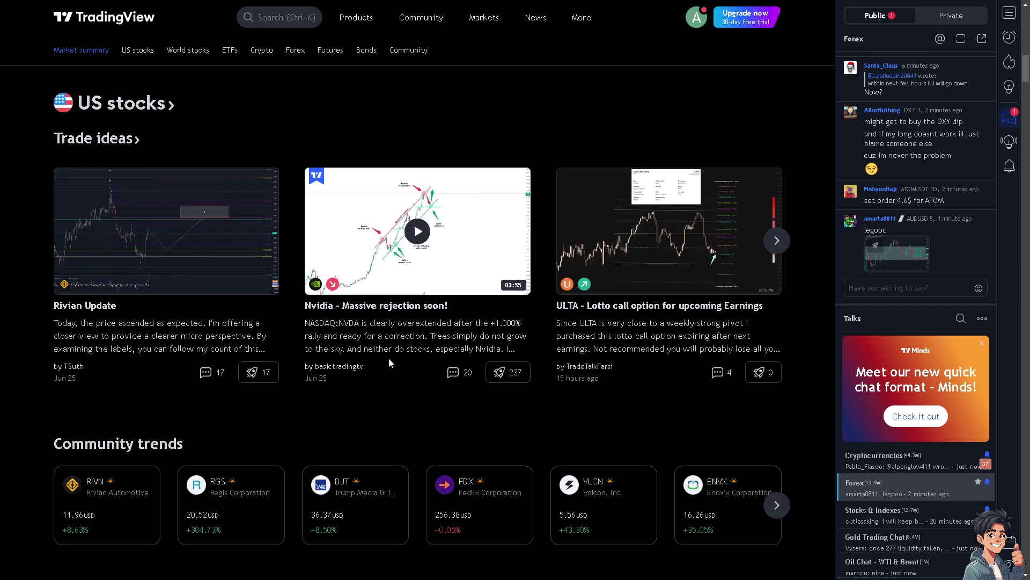
{"action": "scroll", "coordinate": [388, 358], "scroll_direction": "down", "scroll_amount": 2}
{"action": "scroll", "coordinate": [389, 357], "scroll_direction": "down", "scroll_amount": 15}
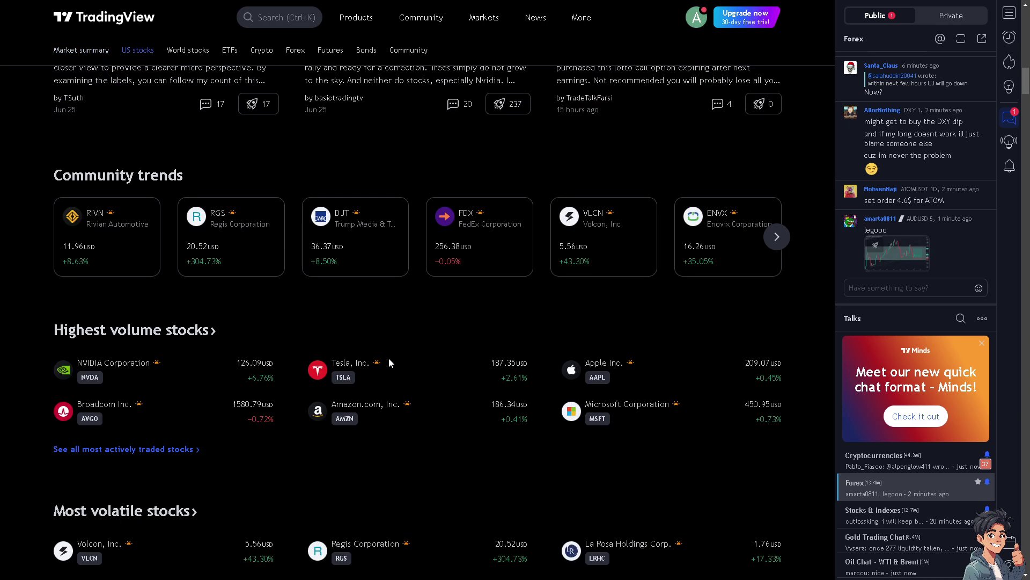
{"action": "scroll", "coordinate": [416, 322], "scroll_direction": "up", "scroll_amount": 3}
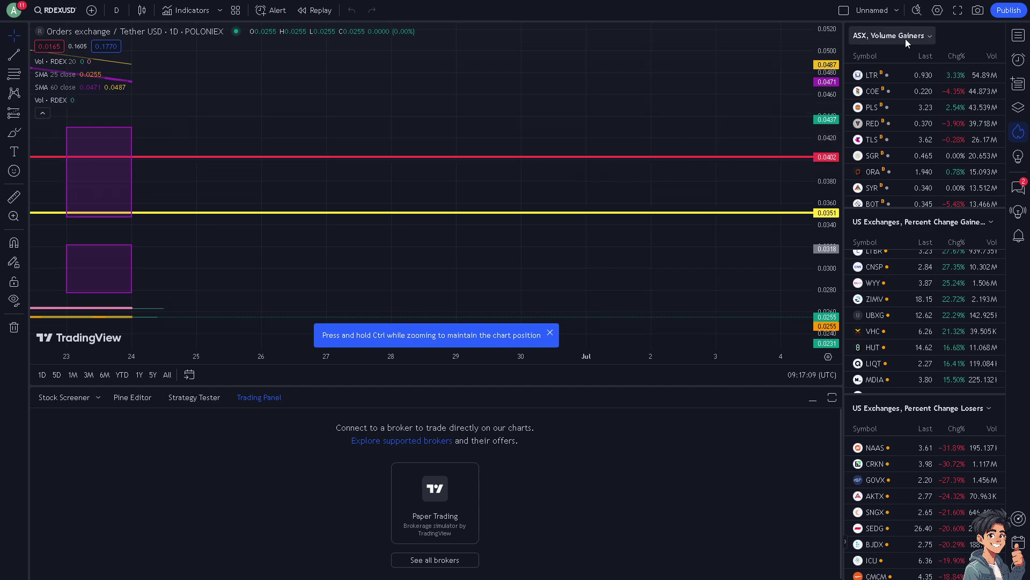
- Change the hotlist from ASX to Colombia (BVC) Volume Gainers, showing ECO, ENK and GEB
{"action": "left_click", "coordinate": [929, 34]}
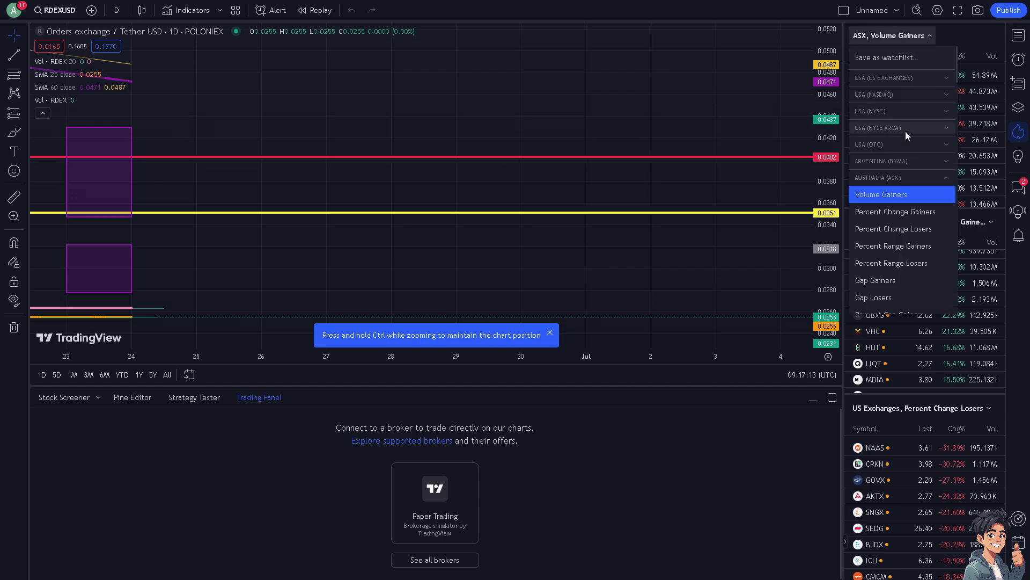
{"action": "left_click", "coordinate": [942, 161]}
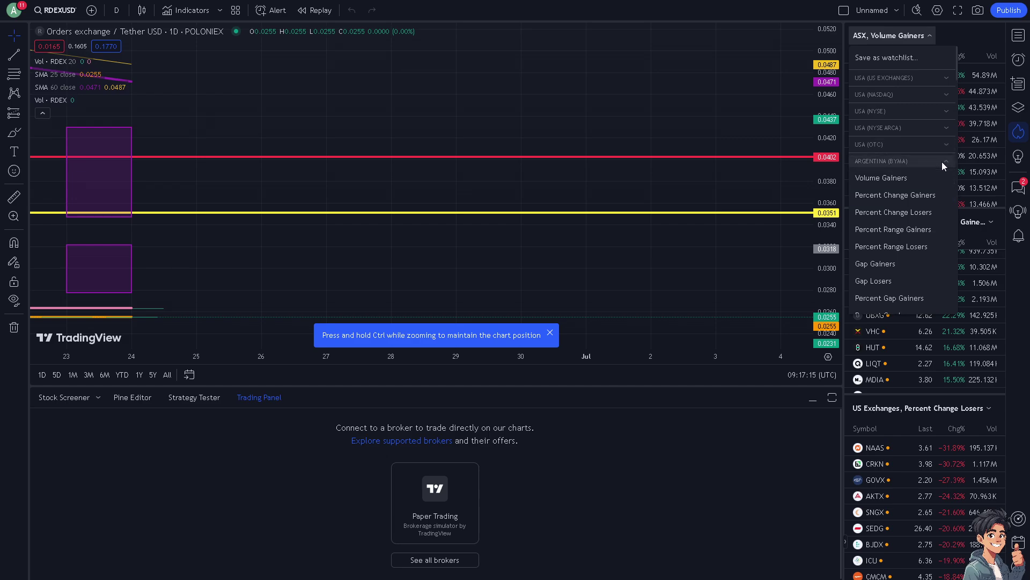
{"action": "left_click", "coordinate": [900, 160]}
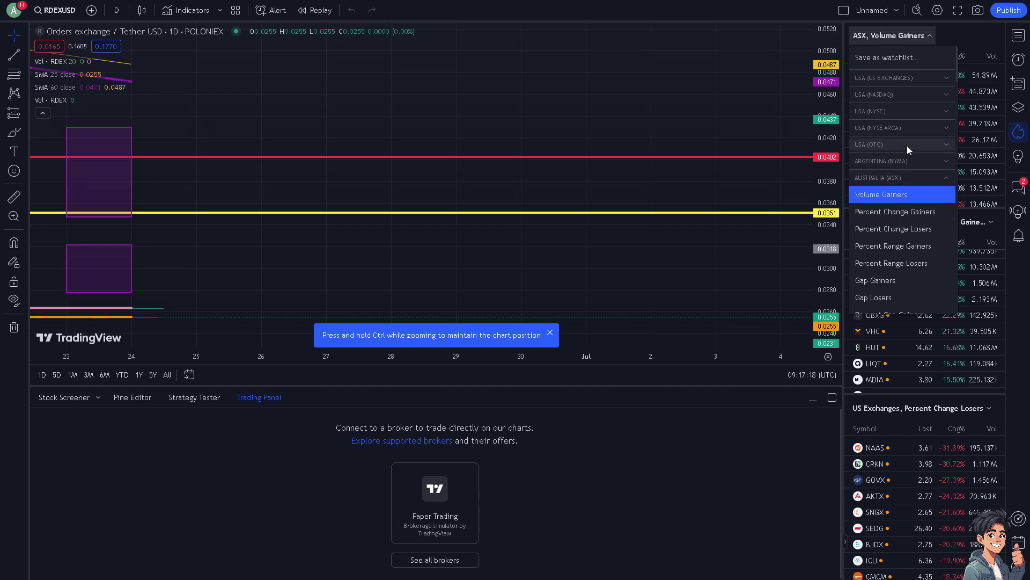
{"action": "left_click", "coordinate": [911, 176]}
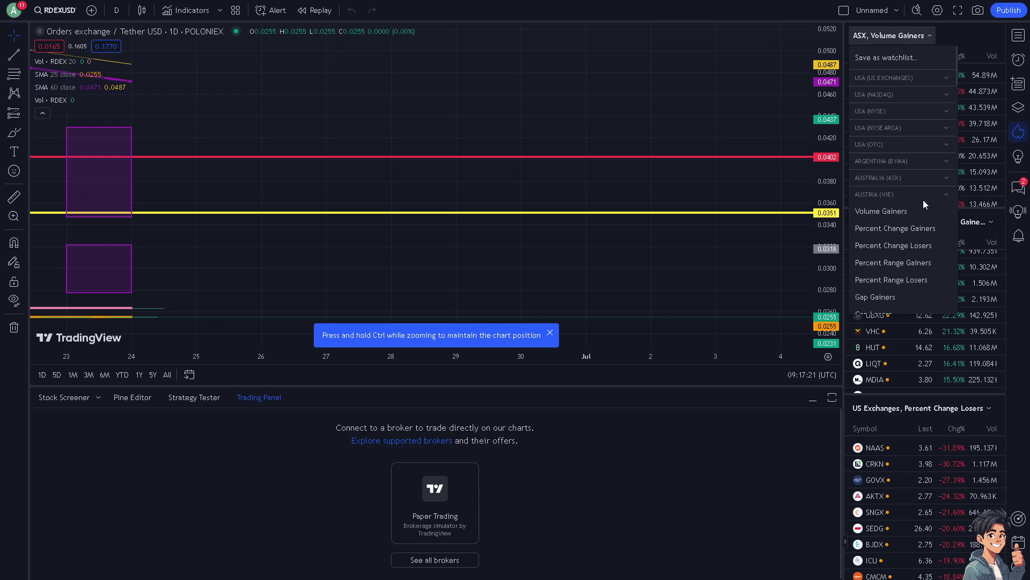
{"action": "scroll", "coordinate": [910, 171], "scroll_direction": "down", "scroll_amount": 3}
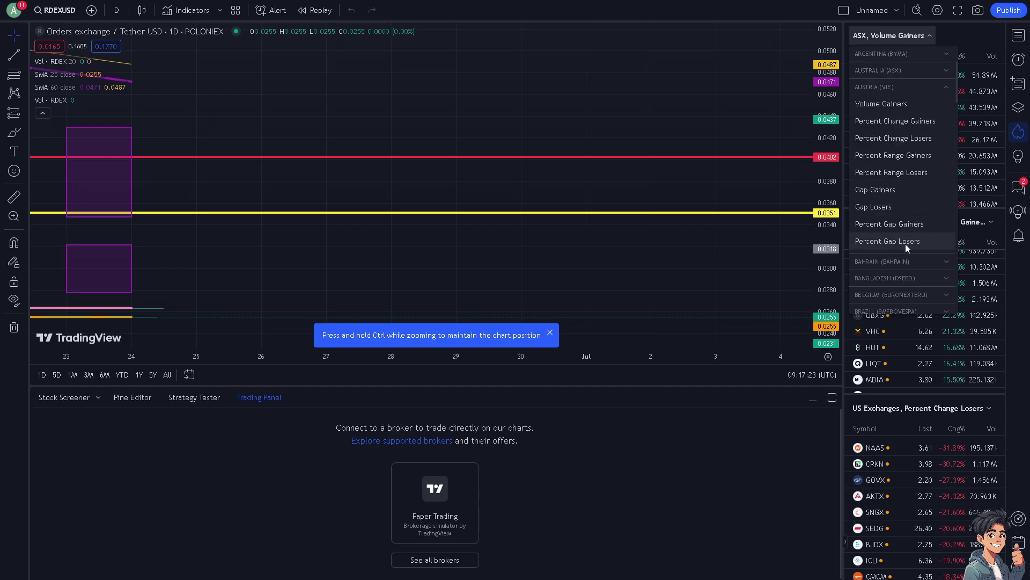
{"action": "scroll", "coordinate": [906, 221], "scroll_direction": "down", "scroll_amount": 3}
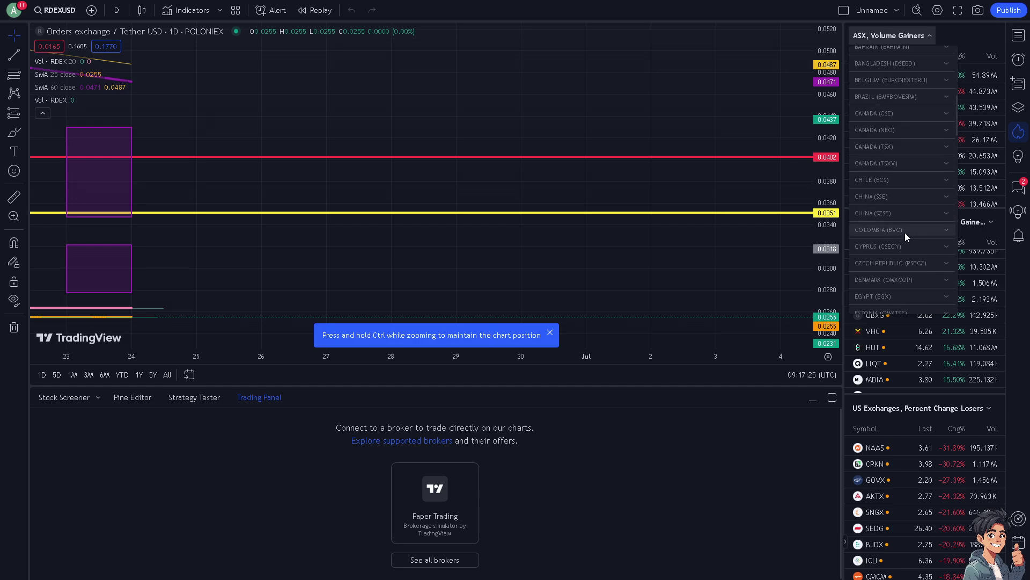
{"action": "left_click", "coordinate": [906, 231]}
{"action": "left_click", "coordinate": [900, 250]}
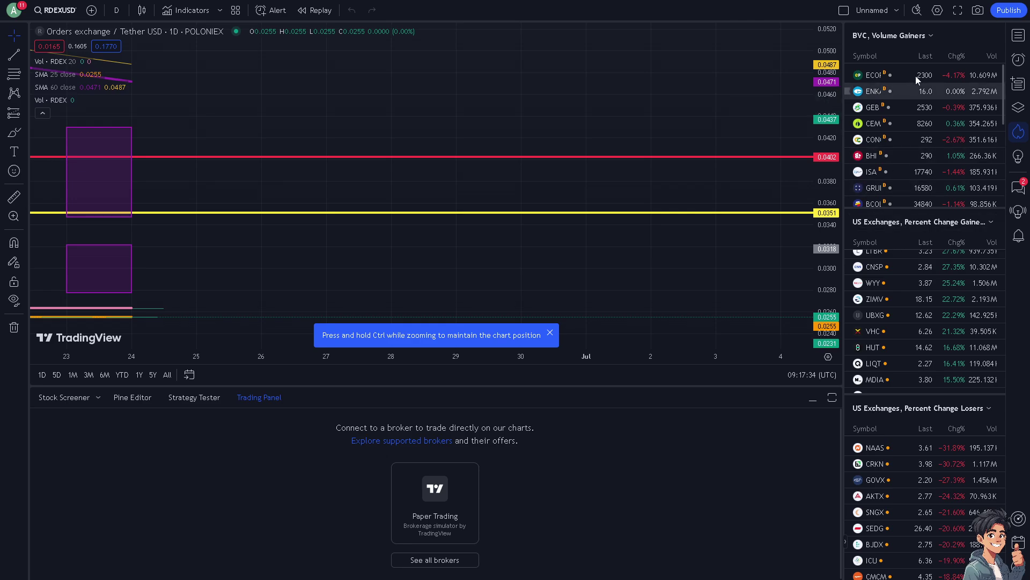
- In Chart settings > Scales and lines, try the Currency and Unit label visibility choices
{"action": "left_click", "coordinate": [937, 10]}
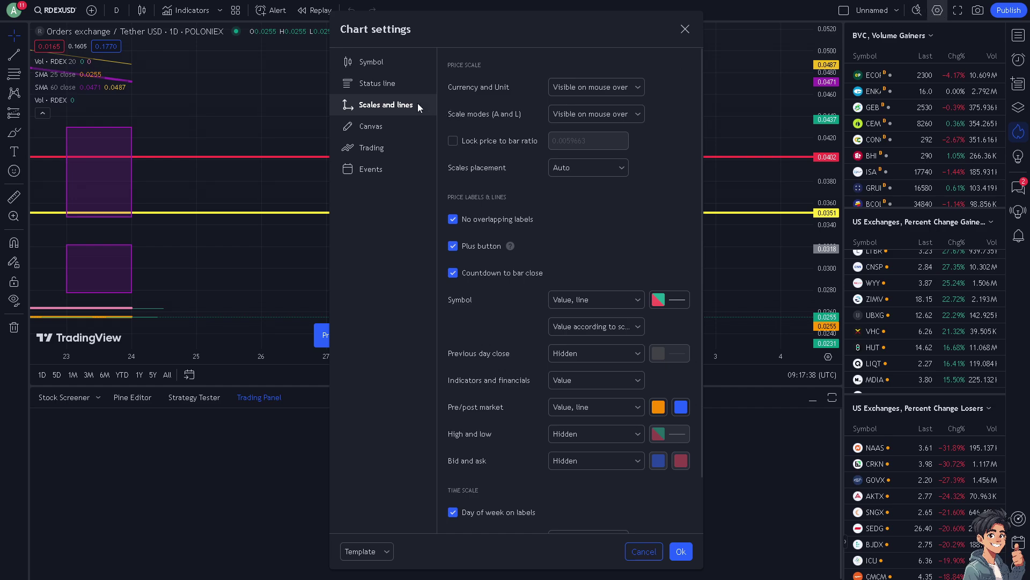
{"action": "left_click", "coordinate": [382, 88]}
{"action": "left_click", "coordinate": [380, 105]}
{"action": "left_click", "coordinate": [609, 88]}
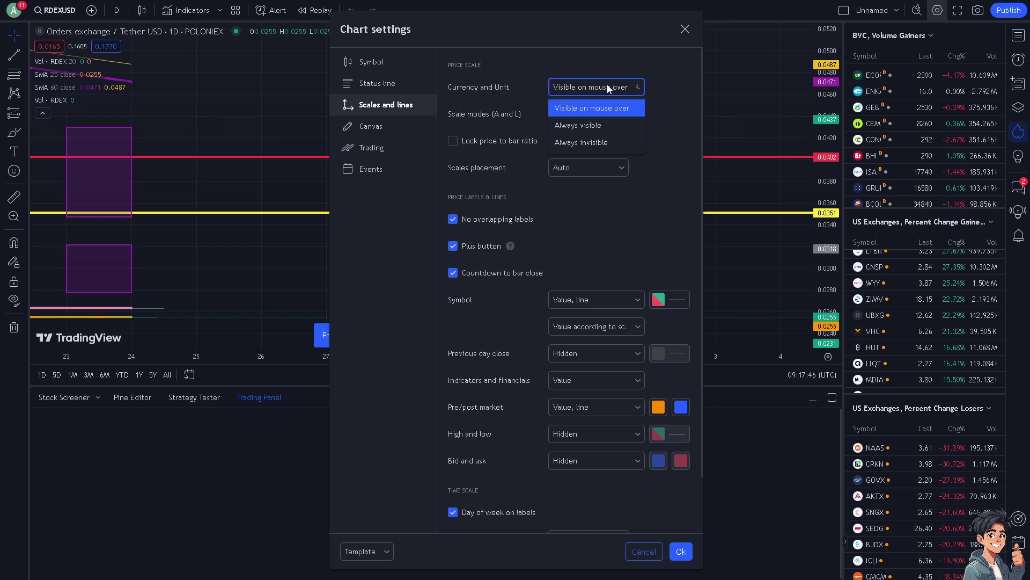
{"action": "left_click", "coordinate": [605, 125]}
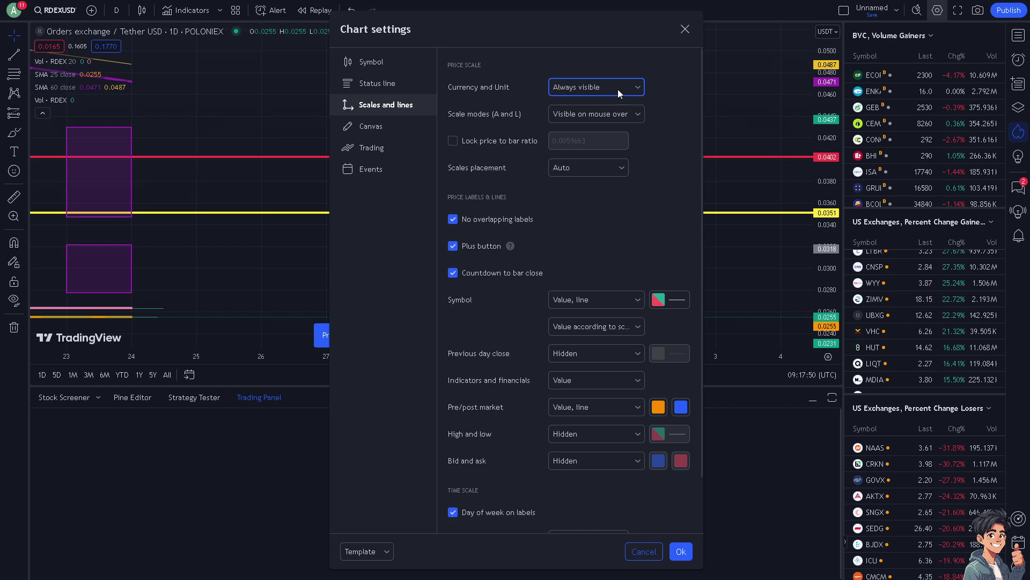
{"action": "left_click", "coordinate": [617, 89]}
{"action": "left_click", "coordinate": [603, 140]}
- Move the settings dialog aside and set the Currency and Unit label to Always visible
{"action": "mouse_move", "coordinate": [828, 59]}
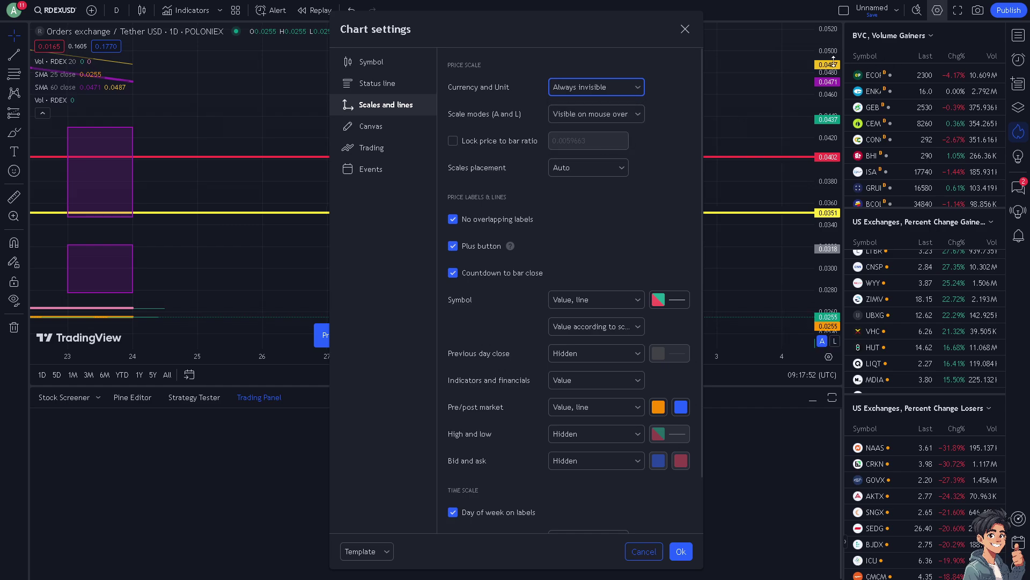
{"action": "left_click_drag", "start_coordinate": [603, 17], "coordinate": [389, 21]}
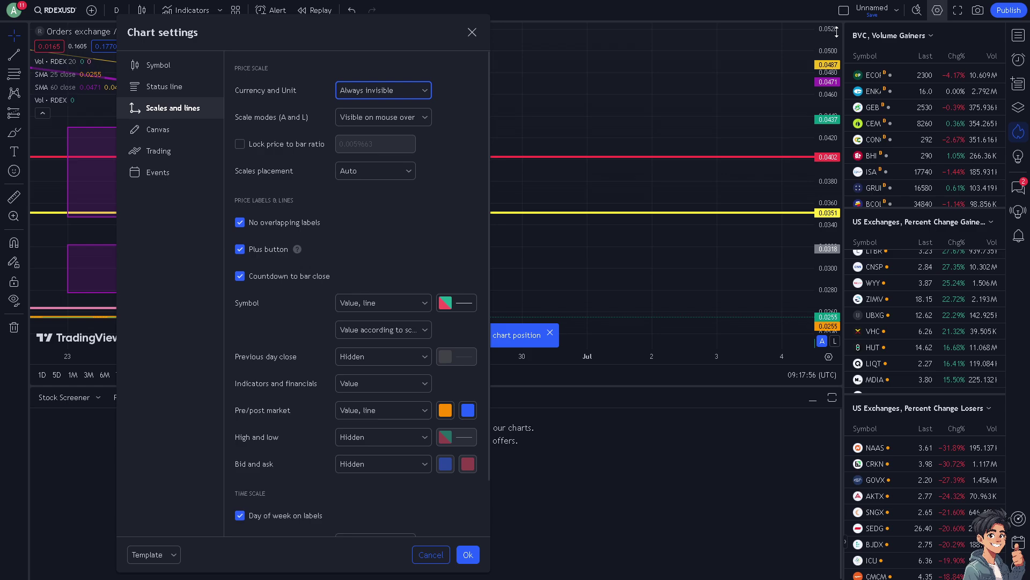
{"action": "left_click", "coordinate": [413, 93]}
{"action": "left_click", "coordinate": [373, 112]}
{"action": "mouse_move", "coordinate": [821, 54]}
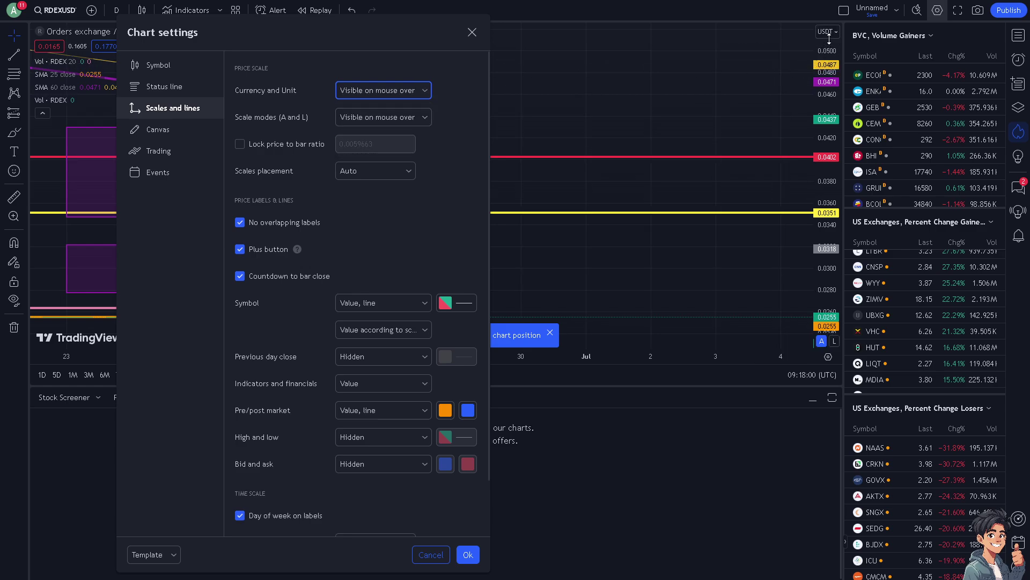
{"action": "left_click", "coordinate": [415, 97]}
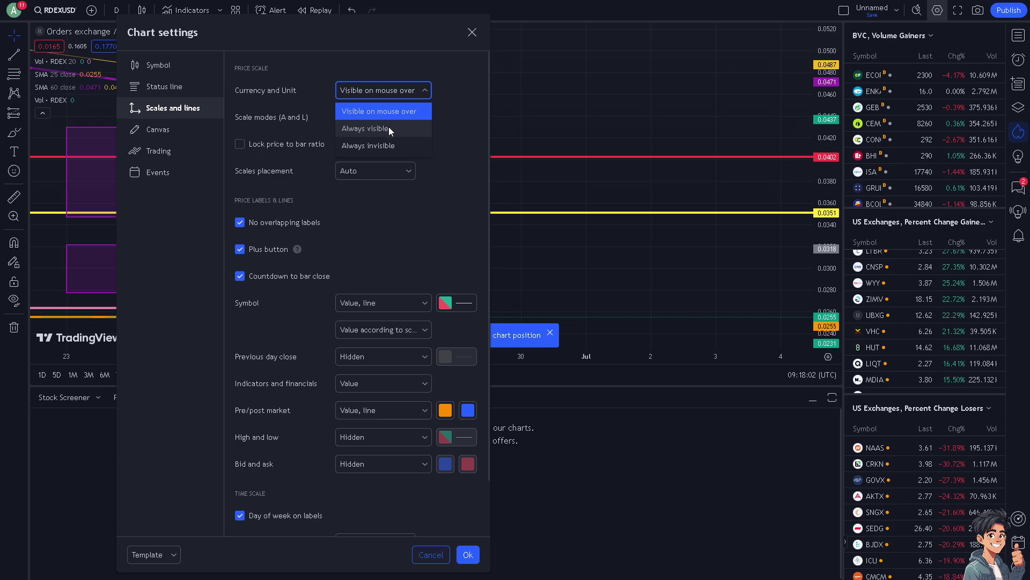
{"action": "left_click", "coordinate": [390, 129]}
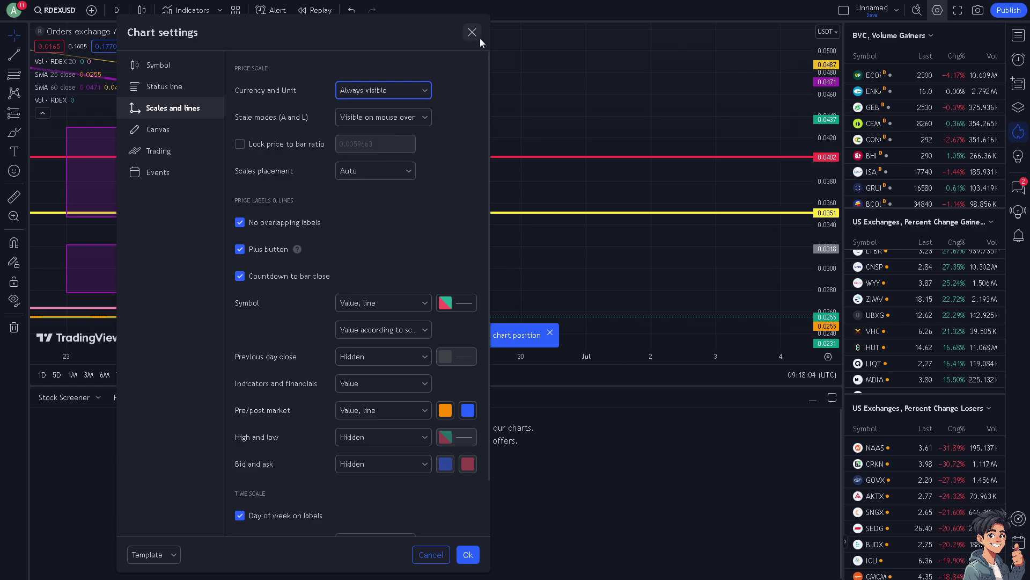
- Confirm the chart settings and change the price scale currency from USDT to HKD
{"action": "left_click", "coordinate": [471, 554]}
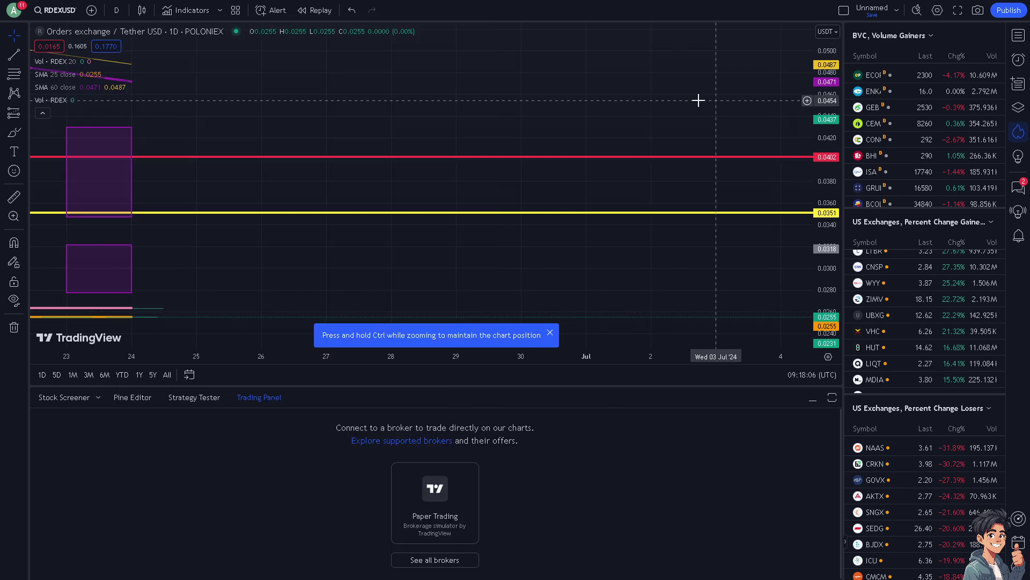
{"action": "left_click", "coordinate": [835, 33]}
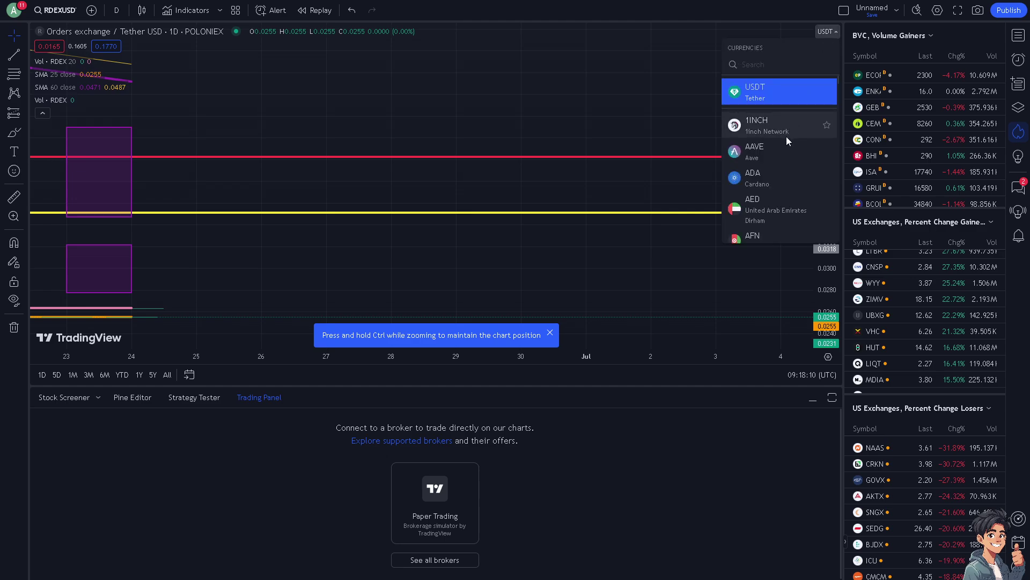
{"action": "scroll", "coordinate": [794, 156], "scroll_direction": "down", "scroll_amount": 4}
{"action": "scroll", "coordinate": [793, 159], "scroll_direction": "down", "scroll_amount": 12}
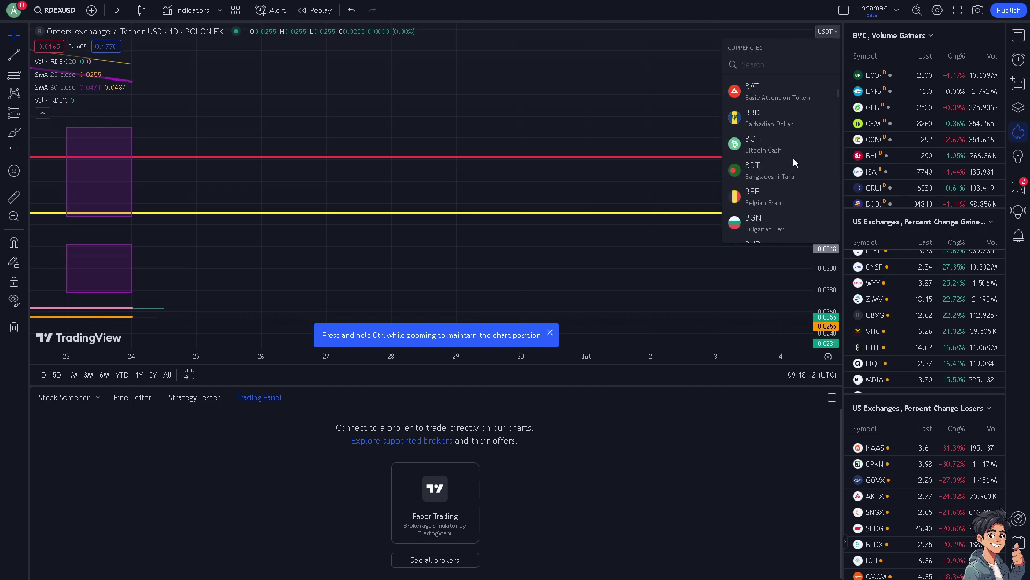
{"action": "scroll", "coordinate": [793, 159], "scroll_direction": "down", "scroll_amount": 14}
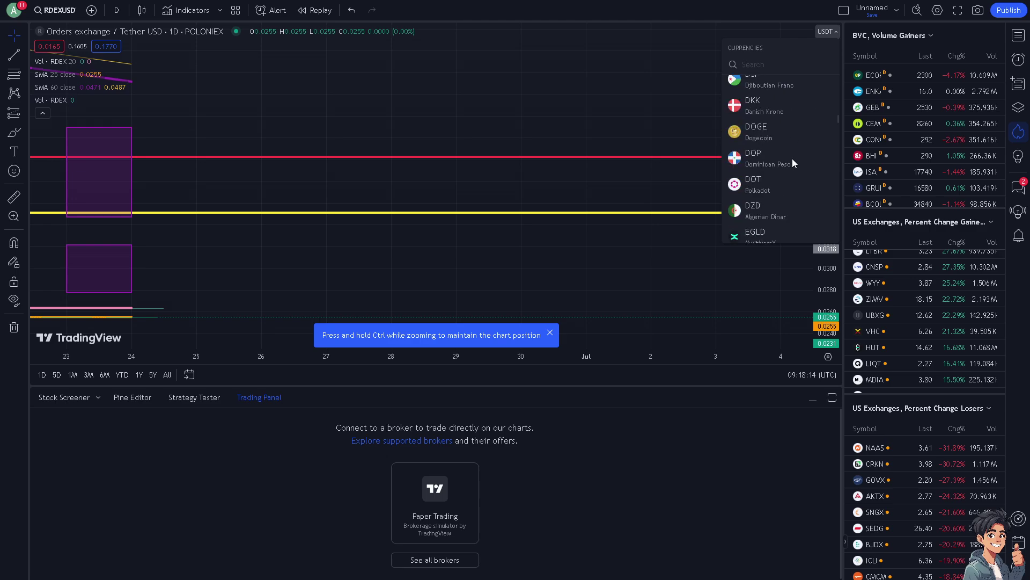
{"action": "scroll", "coordinate": [792, 159], "scroll_direction": "down", "scroll_amount": 10}
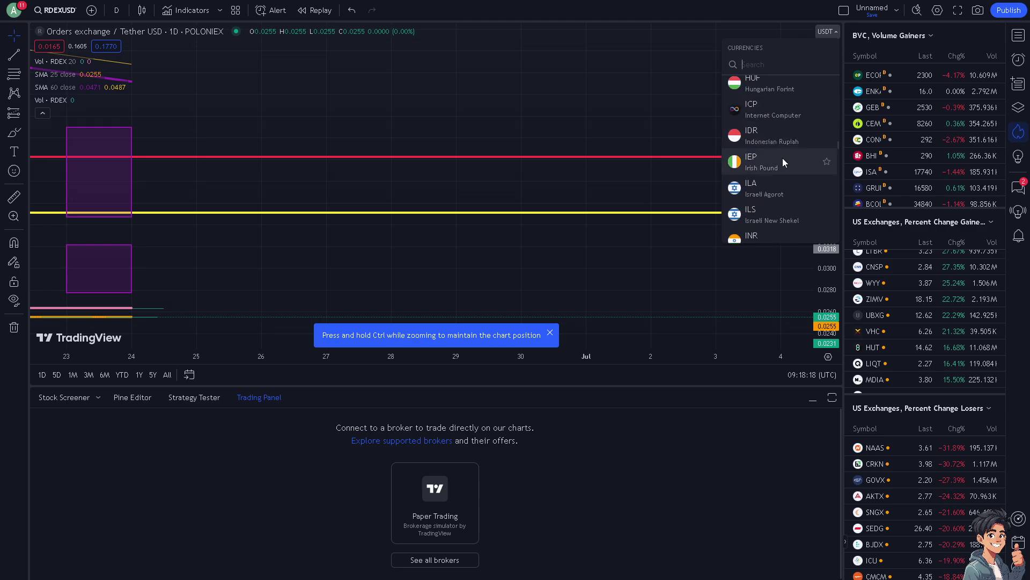
{"action": "scroll", "coordinate": [785, 165], "scroll_direction": "up", "scroll_amount": 6}
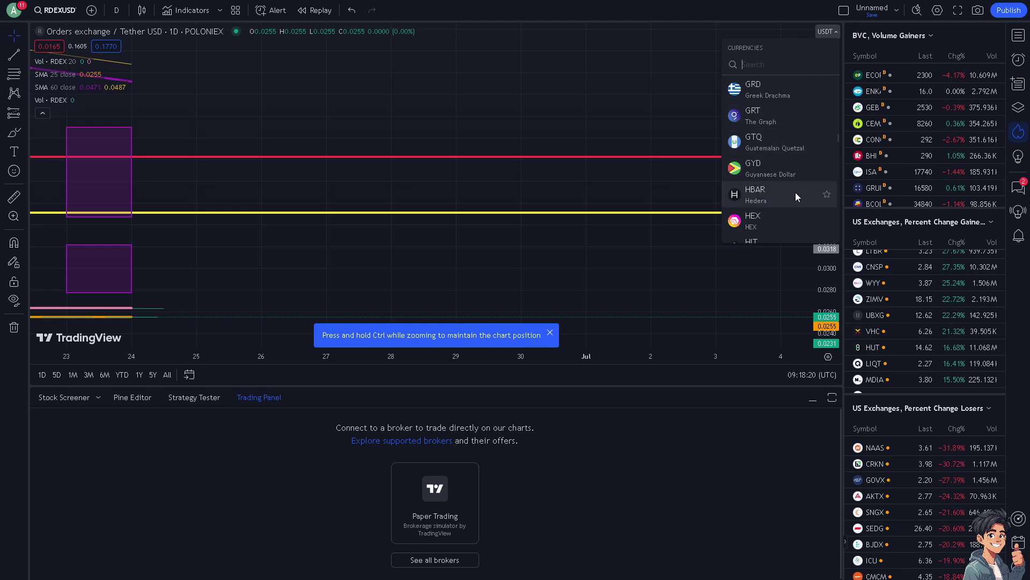
{"action": "scroll", "coordinate": [795, 192], "scroll_direction": "down", "scroll_amount": 5}
{"action": "left_click", "coordinate": [774, 113]}
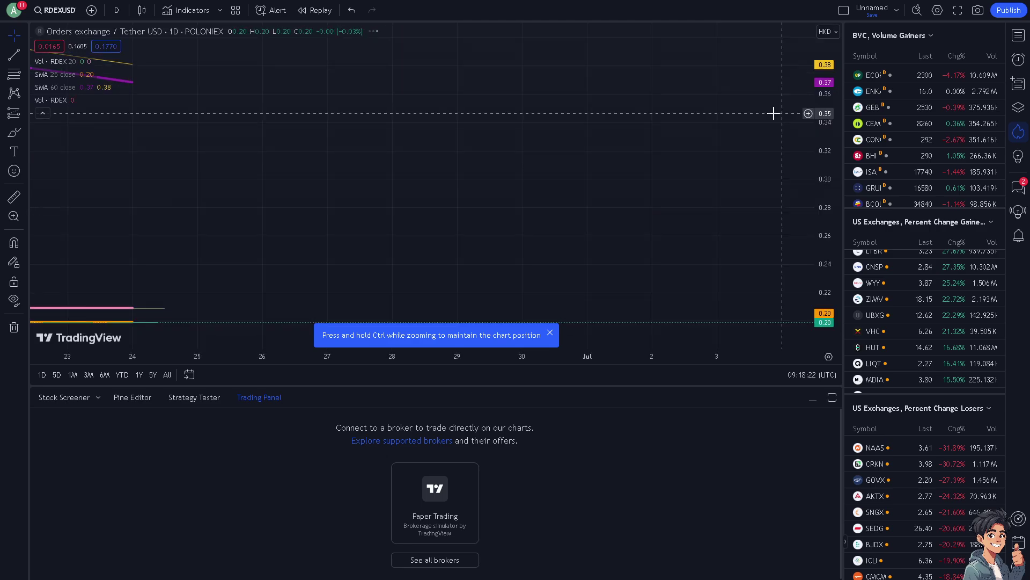
- Reopen the price scale Currencies list and scroll through the available currencies
{"action": "left_click", "coordinate": [835, 32]}
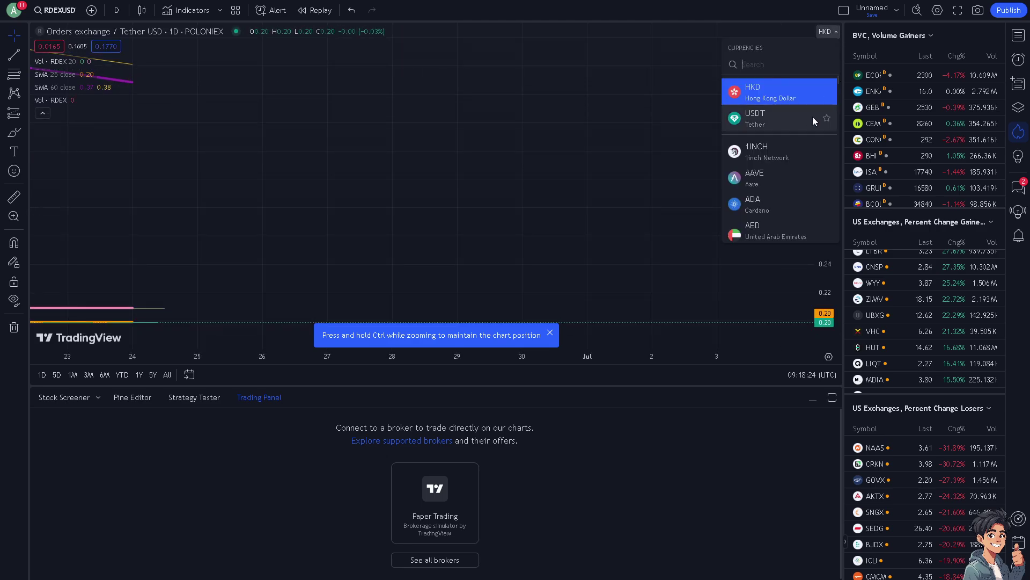
{"action": "scroll", "coordinate": [789, 177], "scroll_direction": "down", "scroll_amount": 2}
{"action": "scroll", "coordinate": [791, 191], "scroll_direction": "down", "scroll_amount": 10}
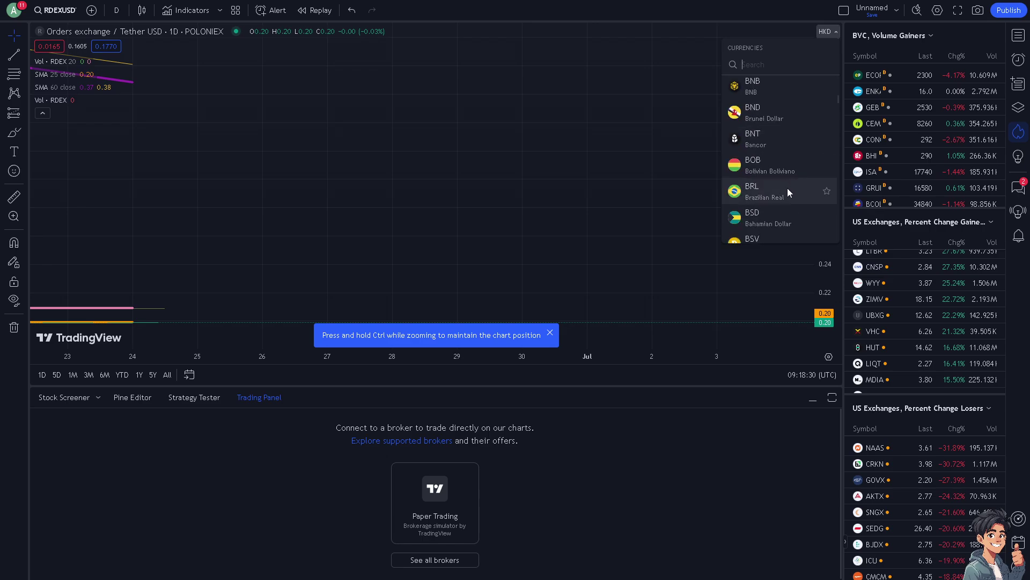
{"action": "scroll", "coordinate": [787, 189], "scroll_direction": "down", "scroll_amount": 4}
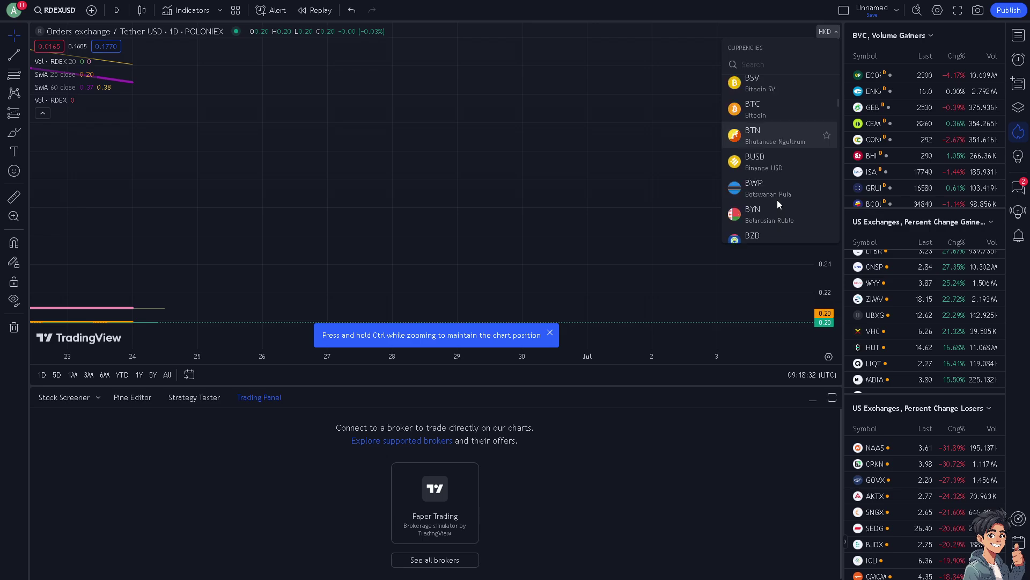
{"action": "scroll", "coordinate": [776, 193], "scroll_direction": "down", "scroll_amount": 5}
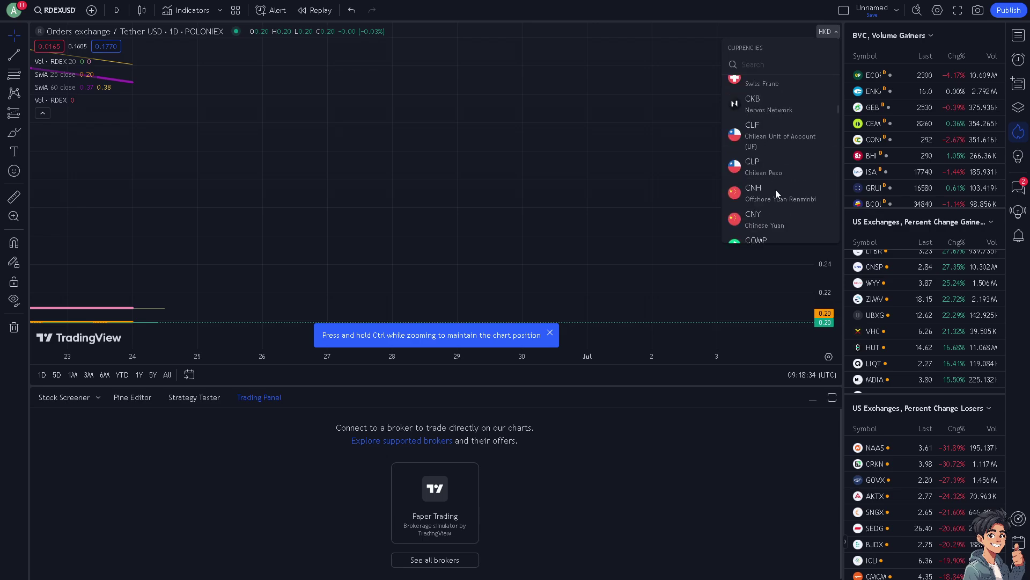
{"action": "scroll", "coordinate": [775, 189], "scroll_direction": "down", "scroll_amount": 4}
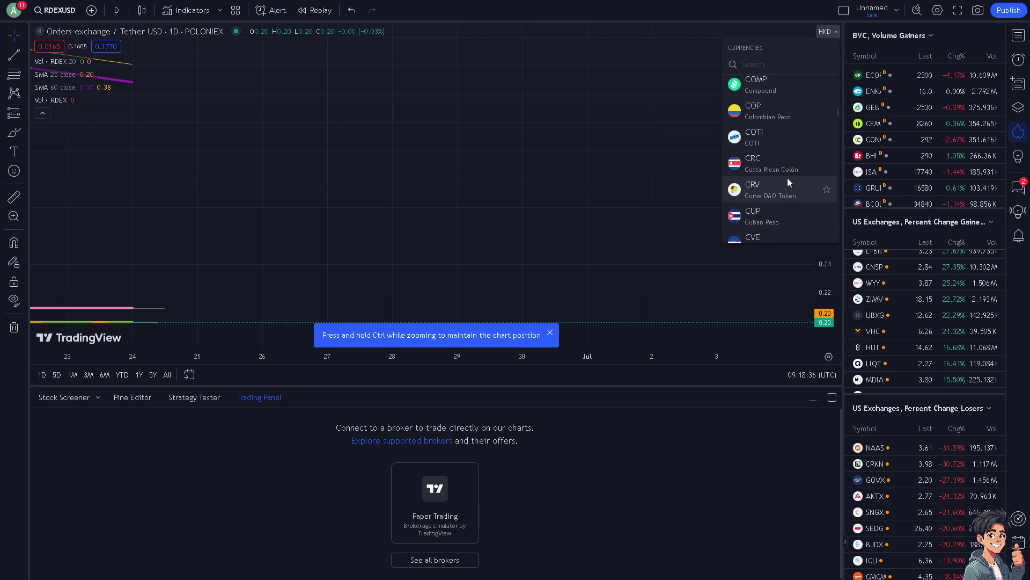
{"action": "scroll", "coordinate": [789, 207], "scroll_direction": "down", "scroll_amount": 10}
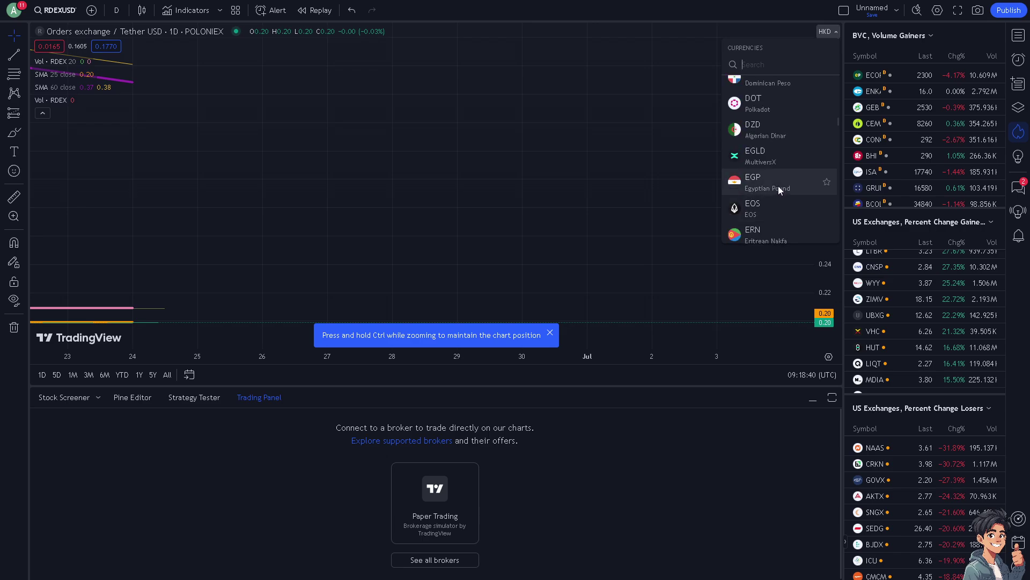
{"action": "scroll", "coordinate": [778, 186], "scroll_direction": "down", "scroll_amount": 4}
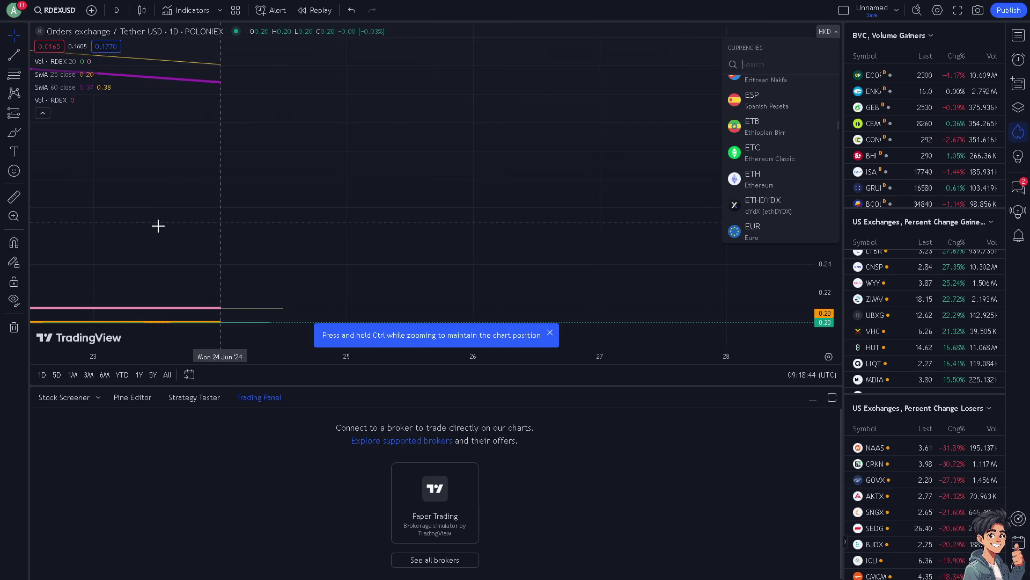
{"action": "scroll", "coordinate": [156, 226], "scroll_direction": "up", "scroll_amount": 5}
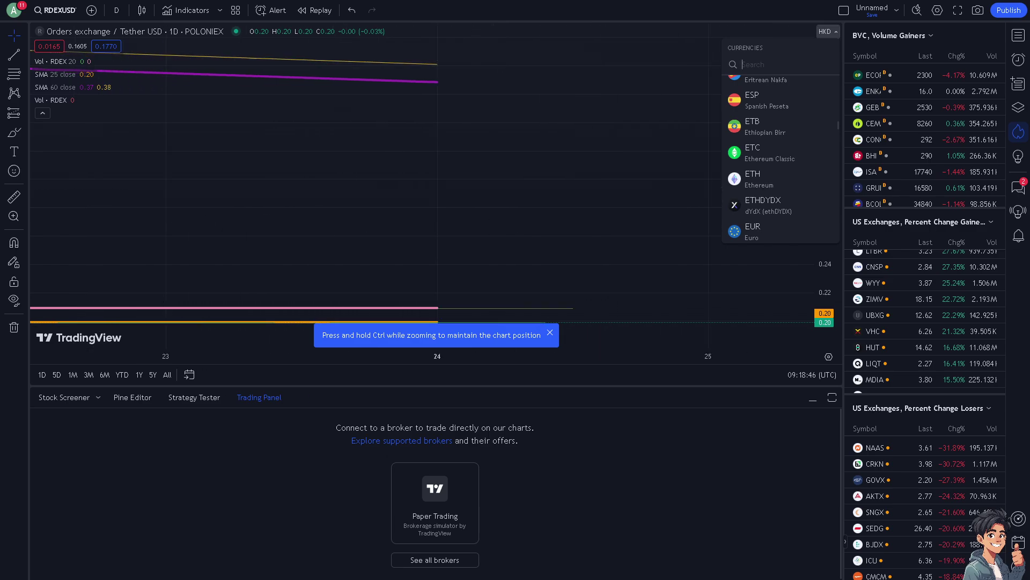